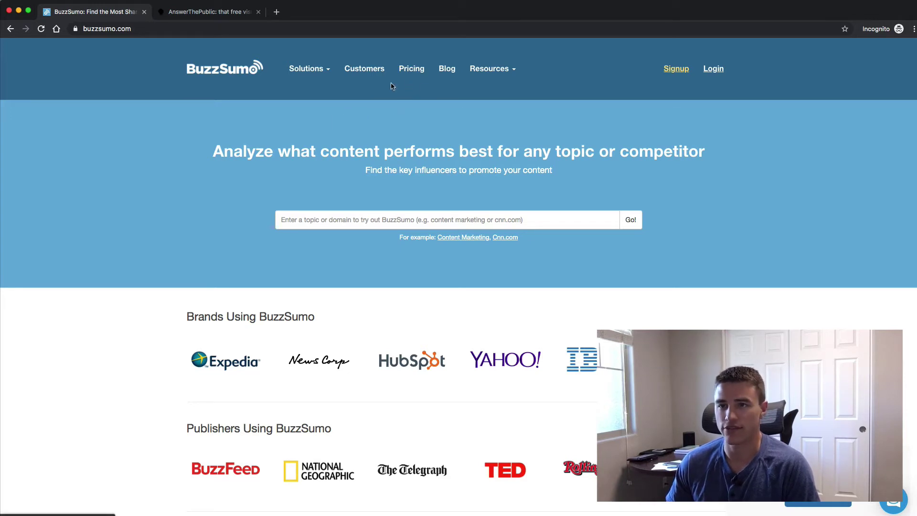
Search BuzzSumo for 'facebook ads' to list its 30,084 most-engaged past-year articles.
left_click(324, 222)
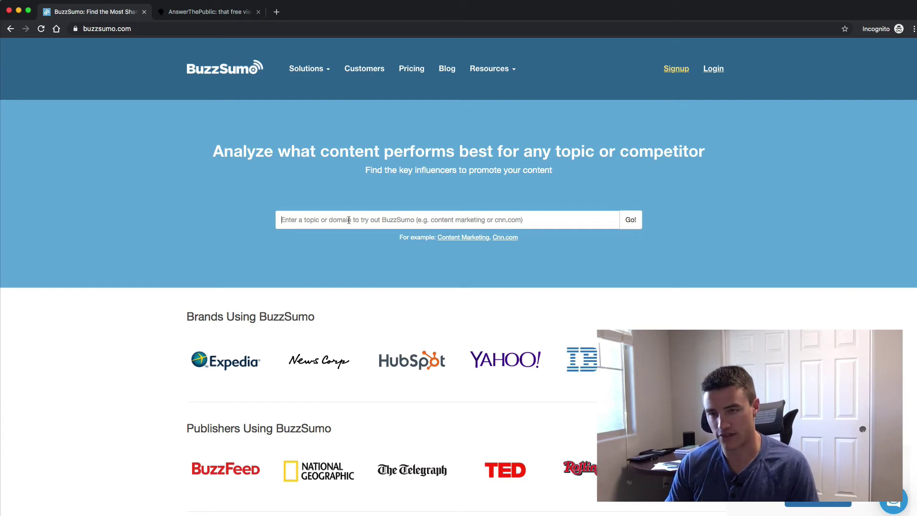
type("facebook ads")
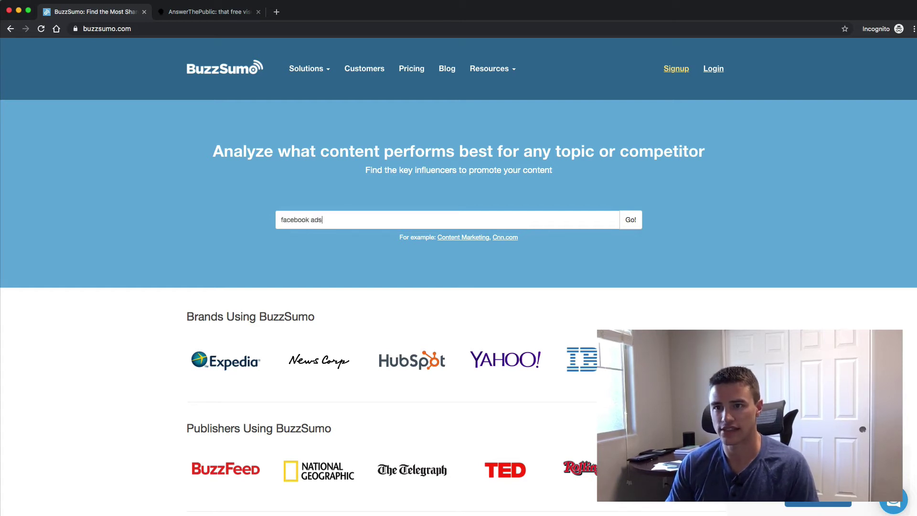
key("Return")
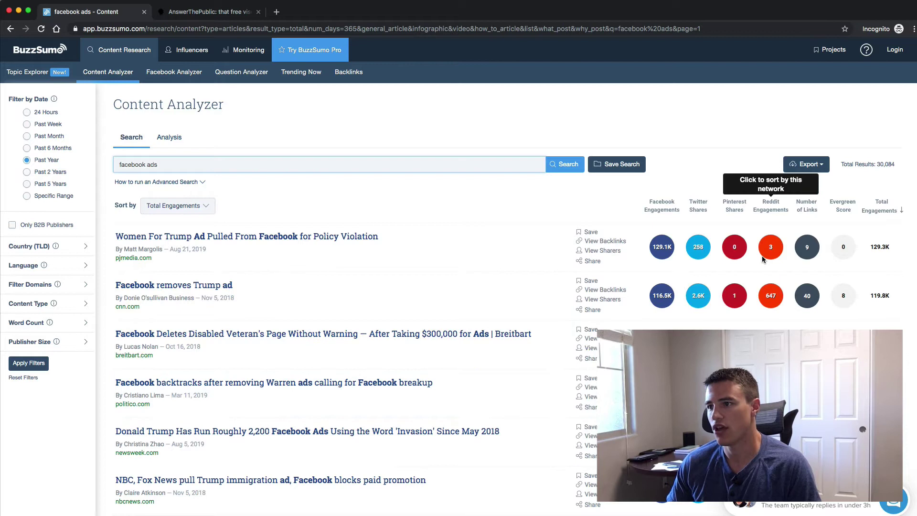
scroll(320, 358, "down", 5)
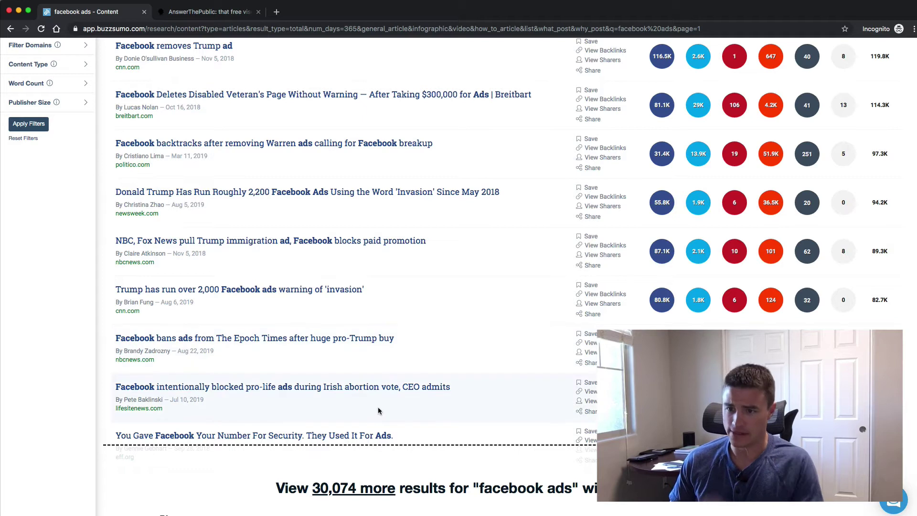
scroll(320, 398, "down", 2)
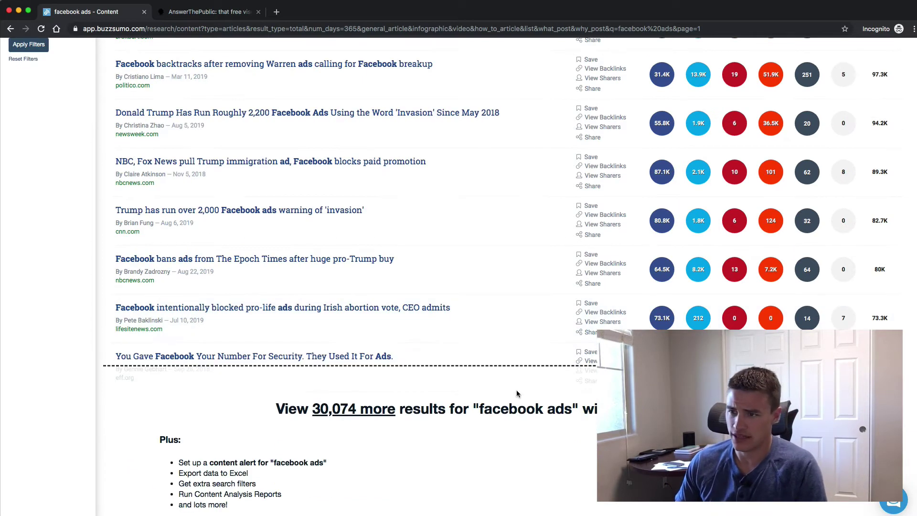
scroll(410, 430, "up", 7)
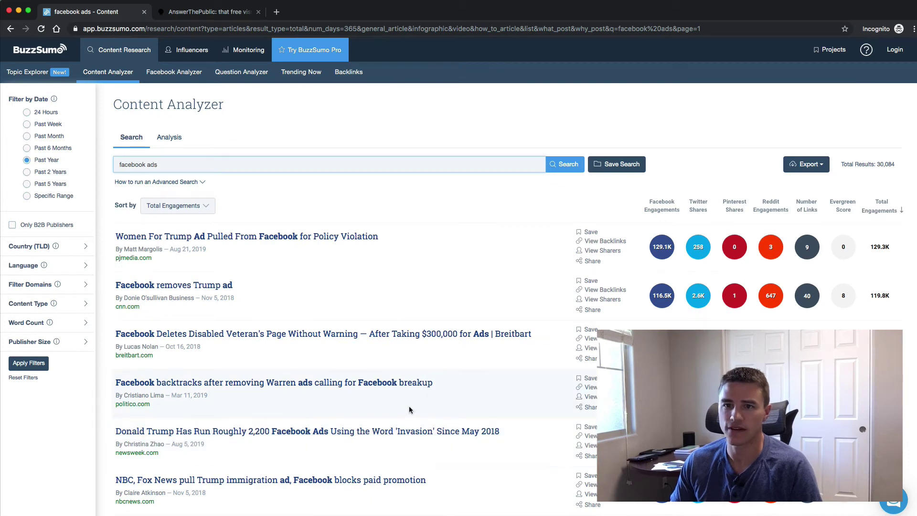
scroll(290, 338, "down", 4)
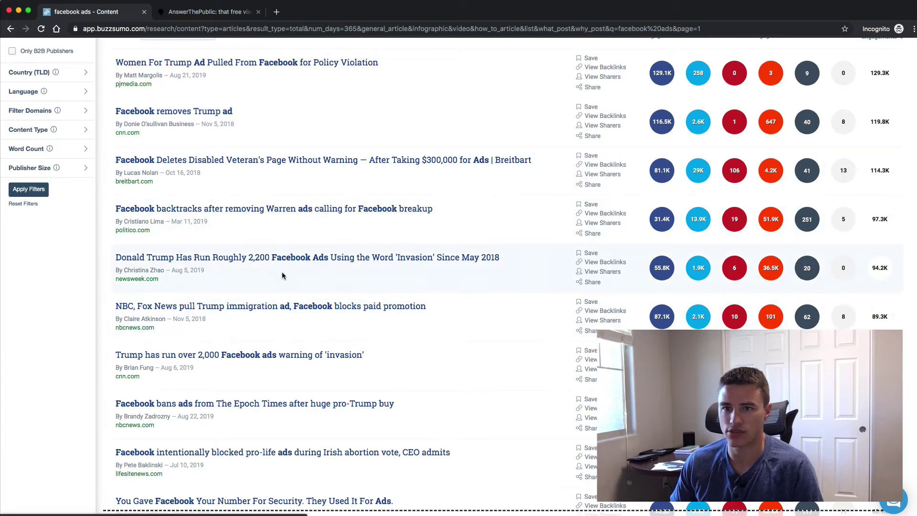
scroll(282, 272, "up", 3)
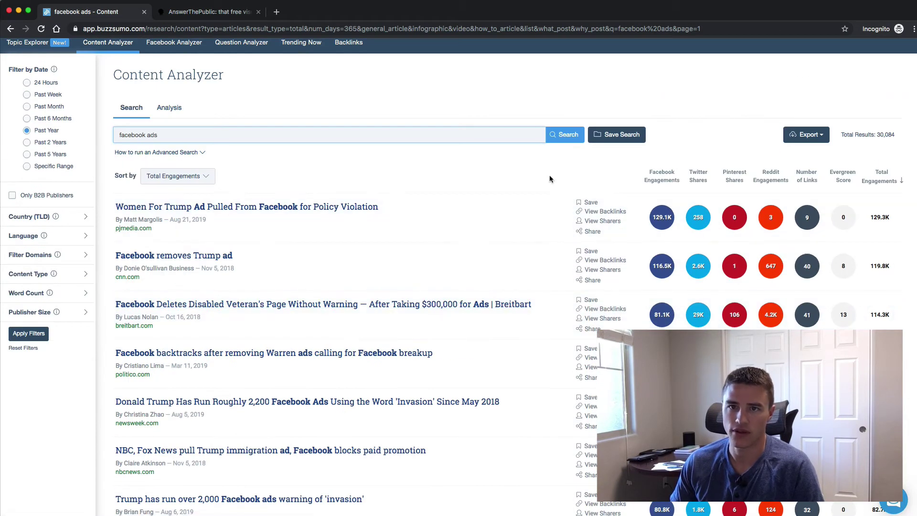
left_click(26, 171)
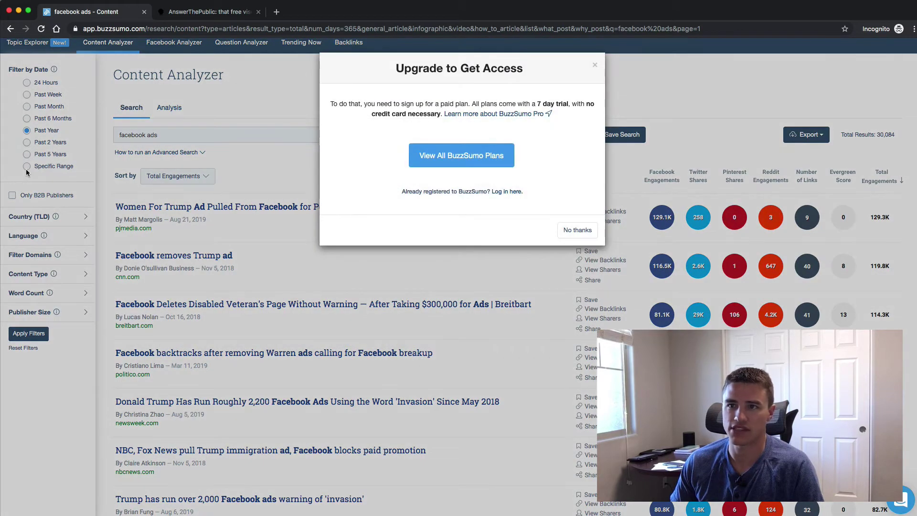
left_click(595, 65)
scroll(321, 214, "up", 1)
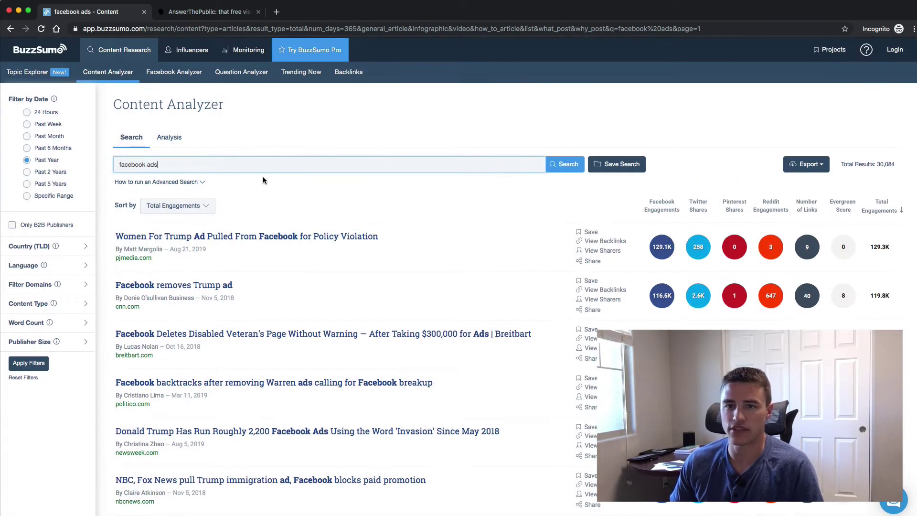
Replace the search term with 'content marketing' and browse its 36,650 past-year results.
triple_click(204, 169)
type("content marketing")
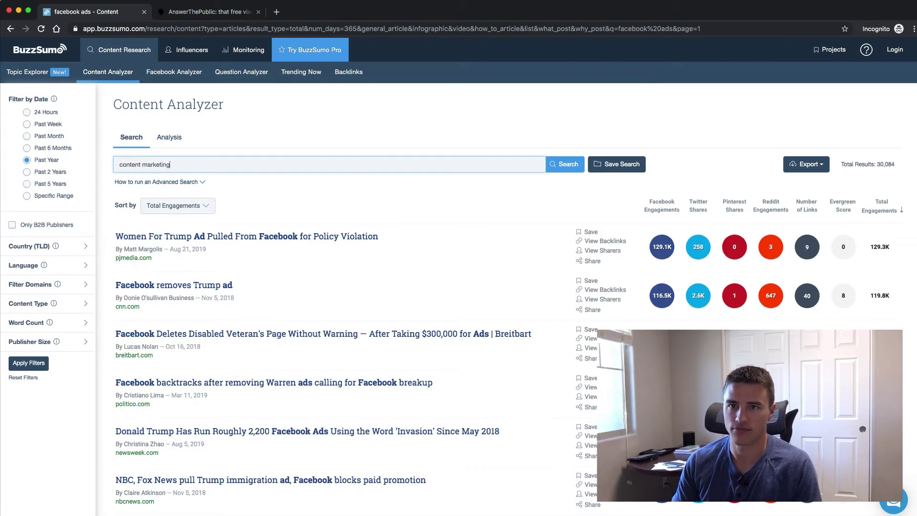
key("Return")
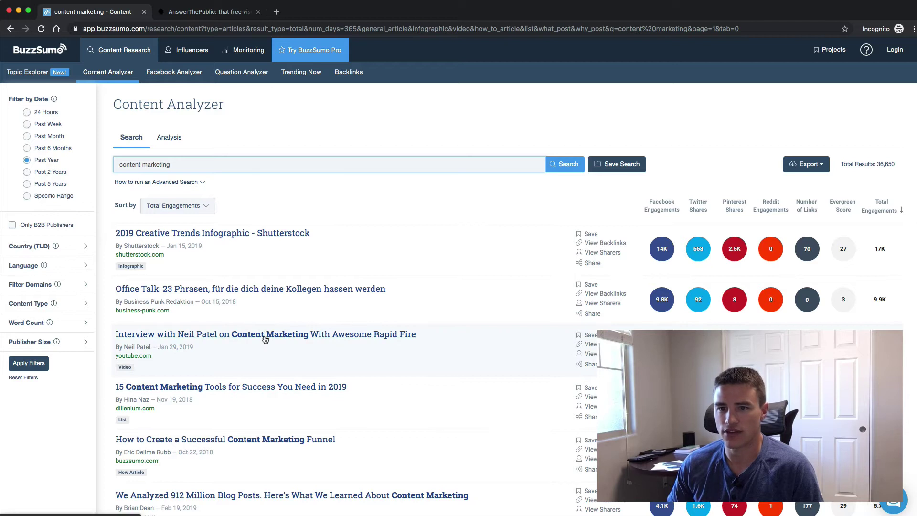
scroll(265, 339, "down", 2)
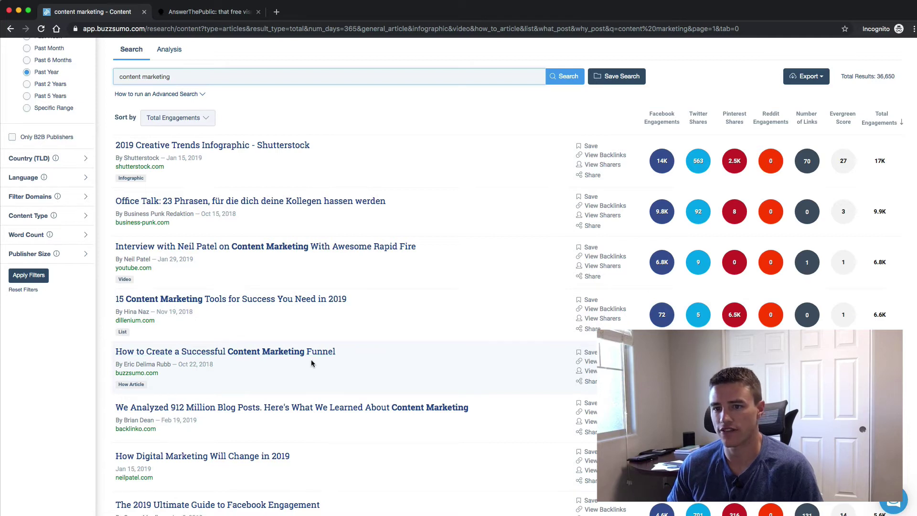
scroll(311, 363, "down", 4)
scroll(399, 215, "up", 3)
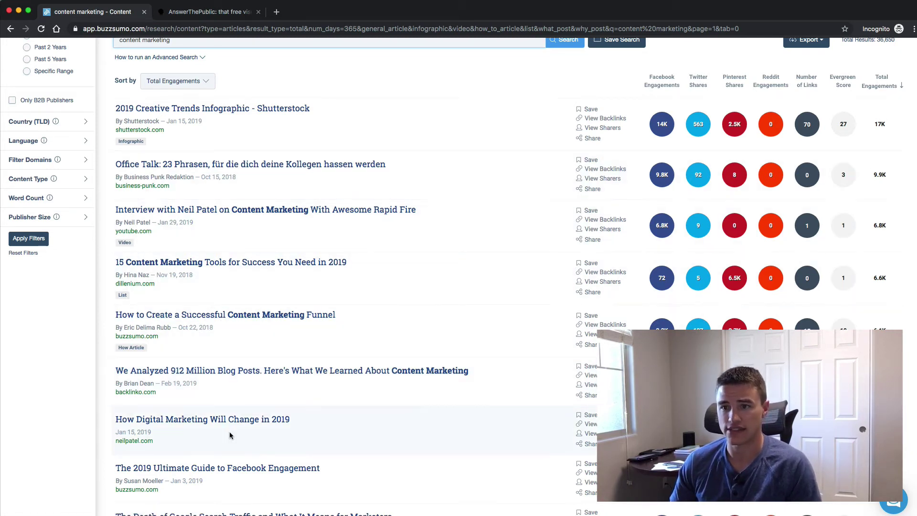
scroll(231, 434, "down", 3)
scroll(208, 377, "up", 1)
scroll(210, 381, "up", 2)
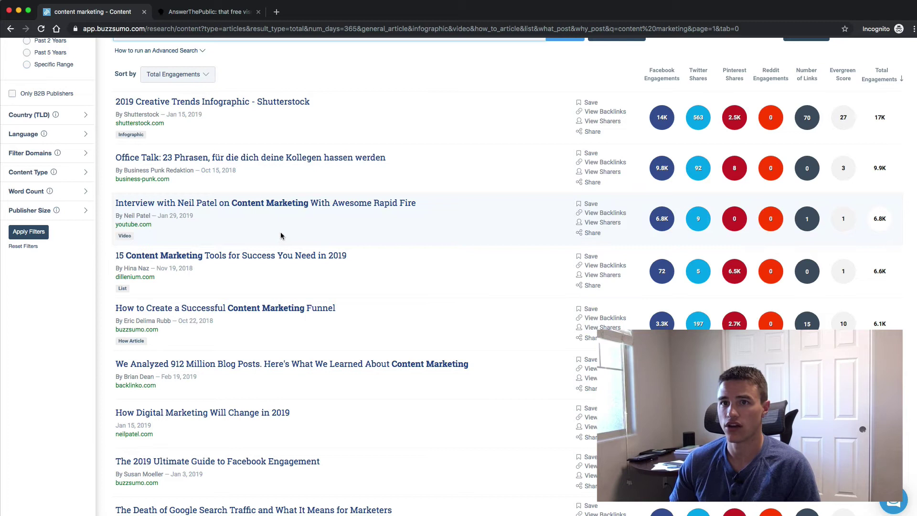
scroll(316, 347, "up", 2)
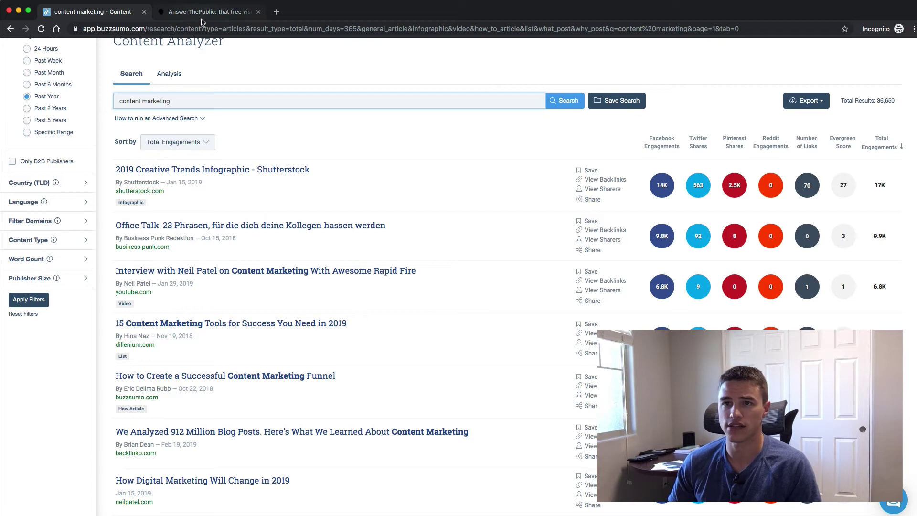
Switch to AnswerThePublic and submit 'facebook ads' as the keyword search.
left_click(202, 18)
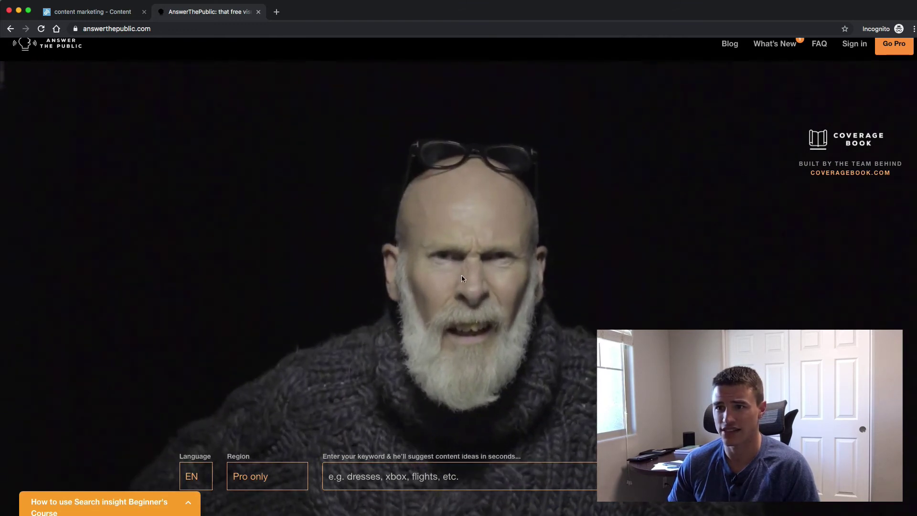
scroll(427, 395, "down", 1)
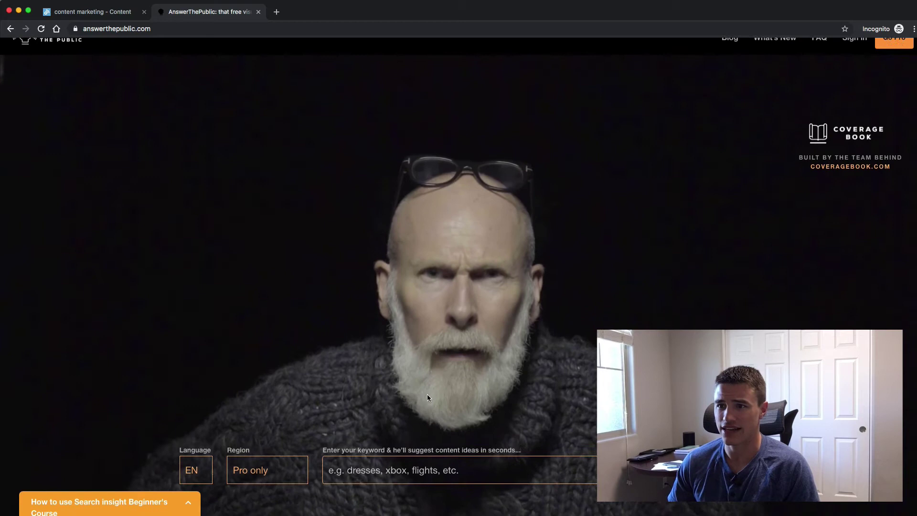
scroll(427, 396, "down", 15)
scroll(491, 294, "up", 12)
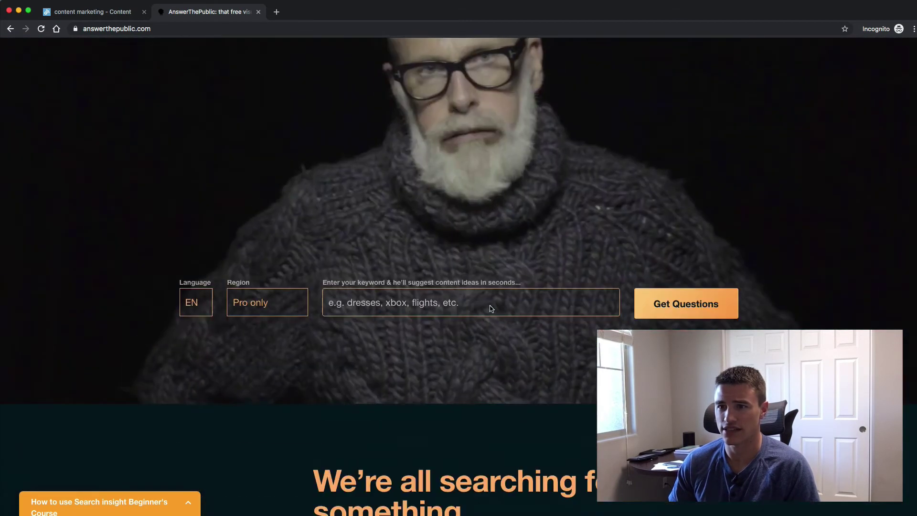
scroll(492, 308, "up", 4)
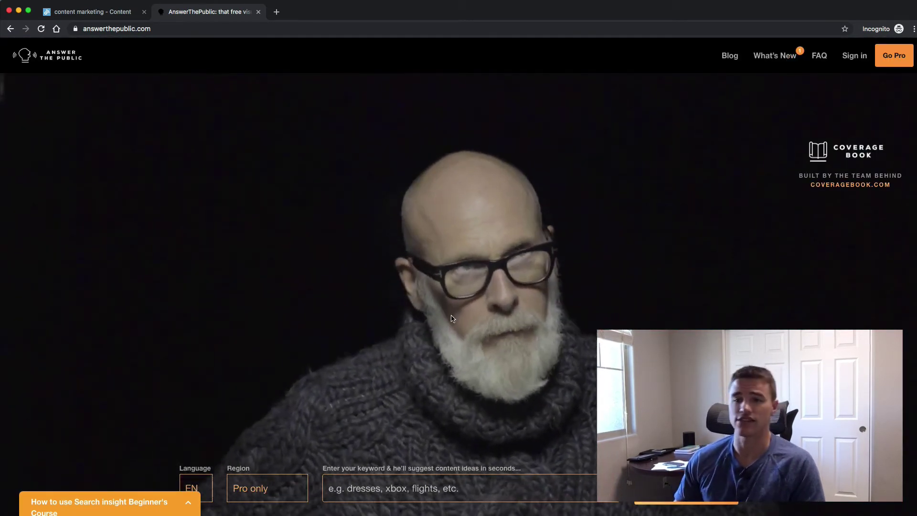
scroll(452, 314, "down", 2)
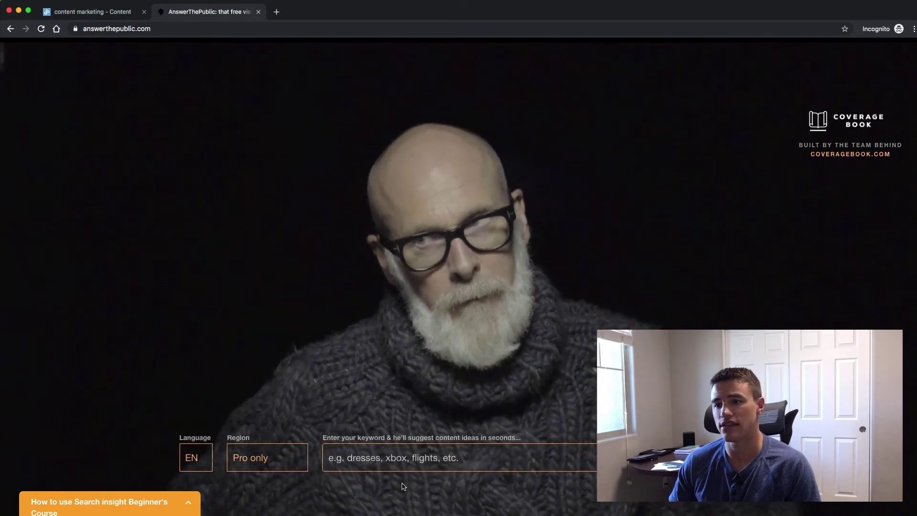
left_click(457, 454)
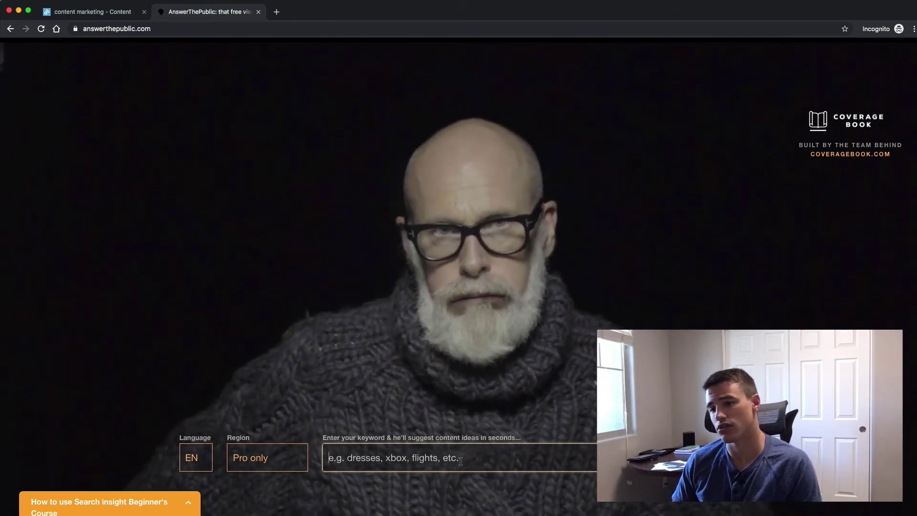
type("fac")
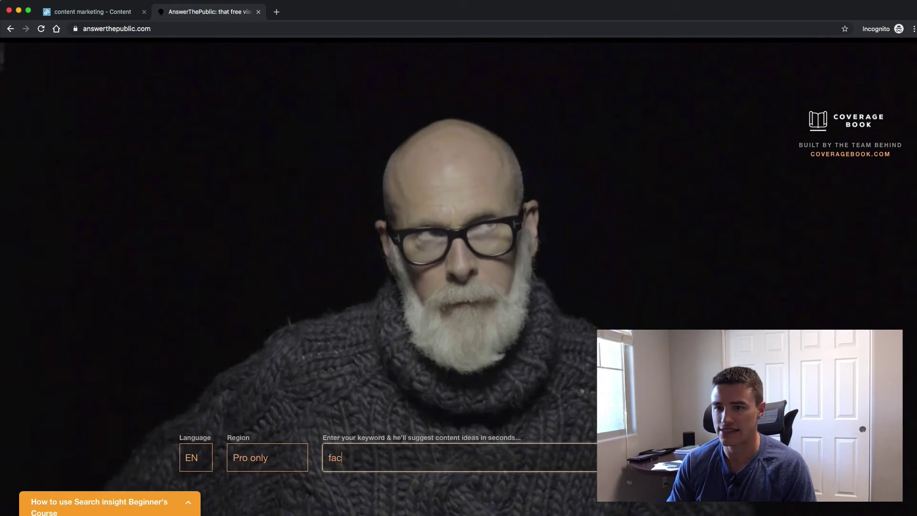
type("ebook ads")
key("Return")
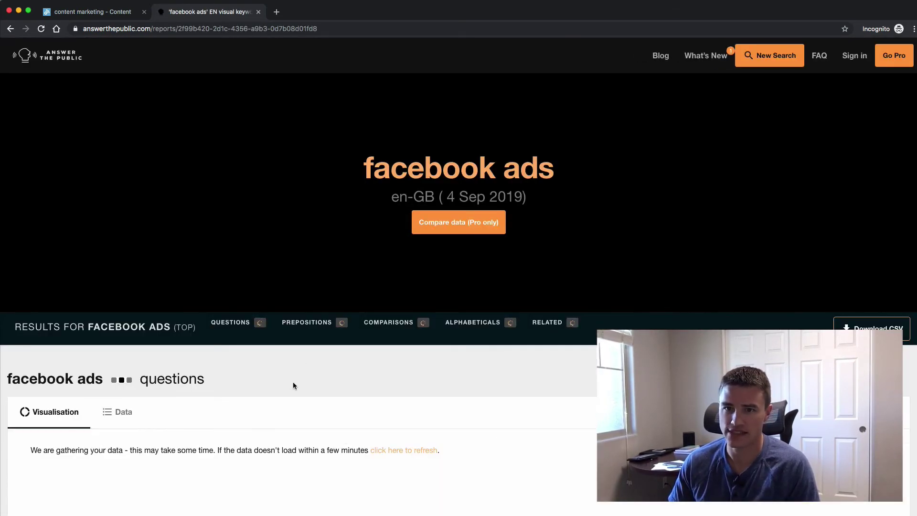
Scroll to the 165-question wheel and search 'the facebook ad account' question on Google.
scroll(293, 383, "down", 1)
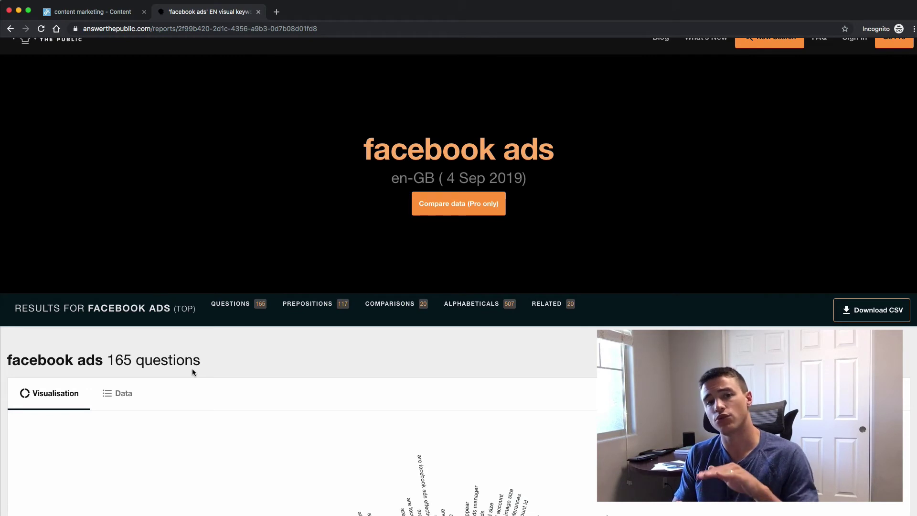
scroll(275, 364, "down", 1)
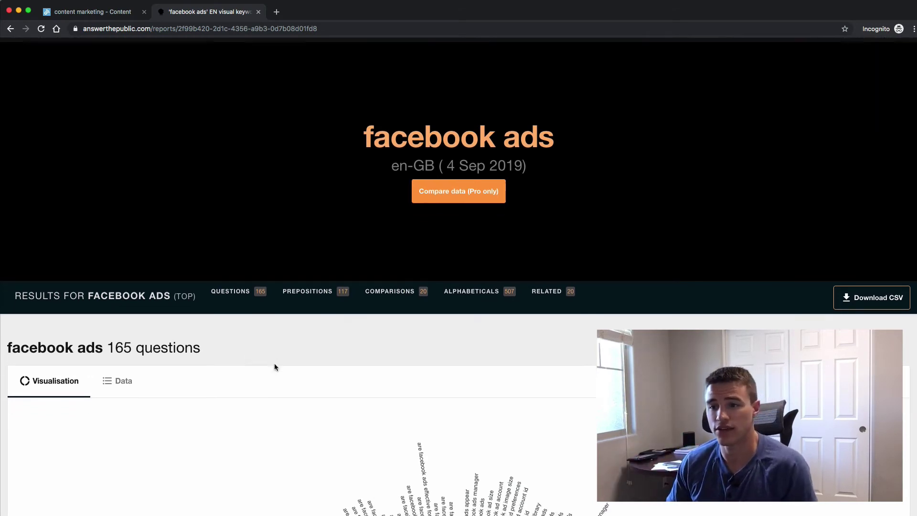
scroll(275, 365, "down", 5)
scroll(422, 316, "down", 6)
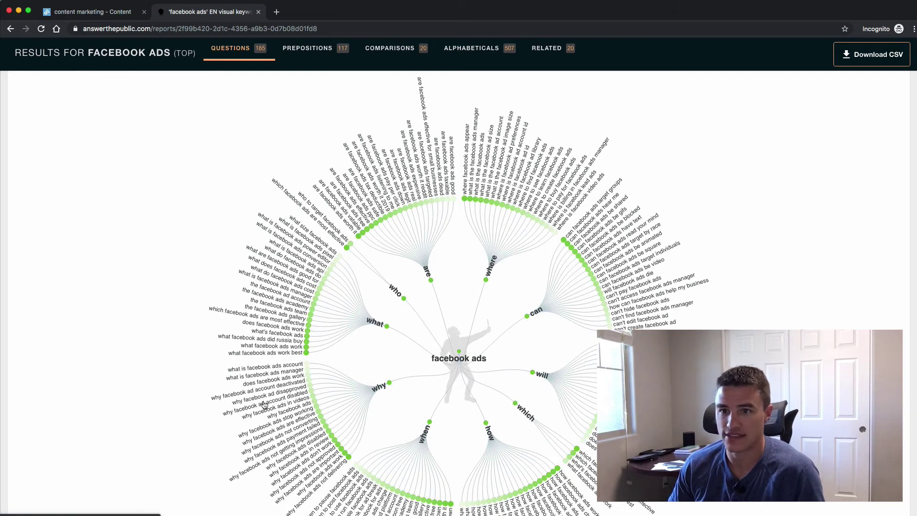
left_click(261, 288)
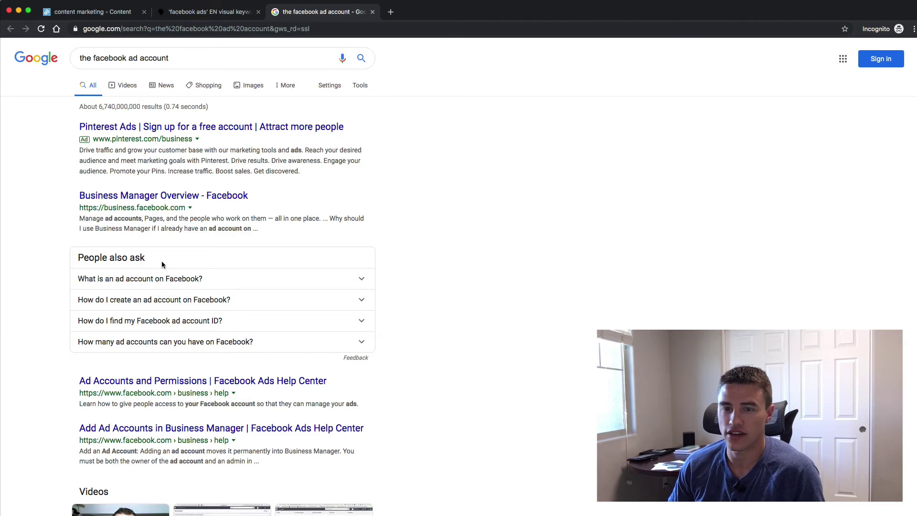
Return to the facebook ads report tab and clear the accidental text selection.
scroll(162, 265, "down", 10)
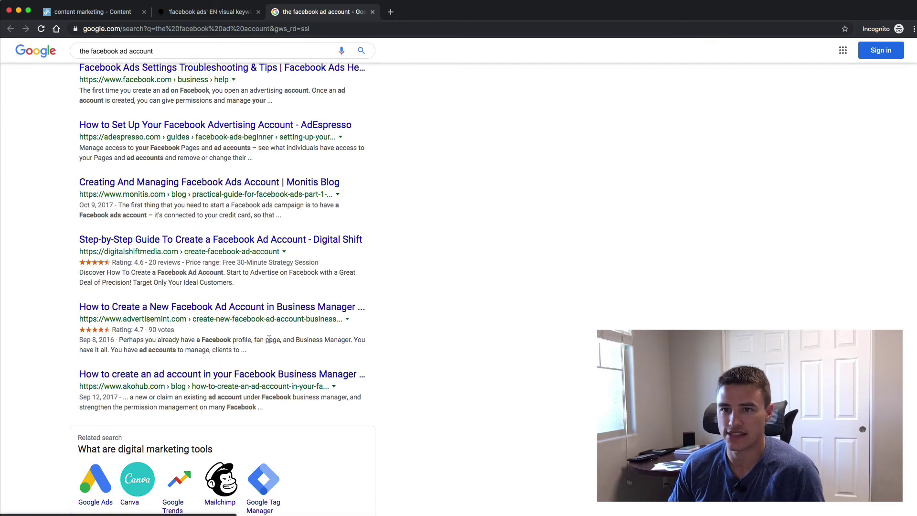
left_click(215, 12)
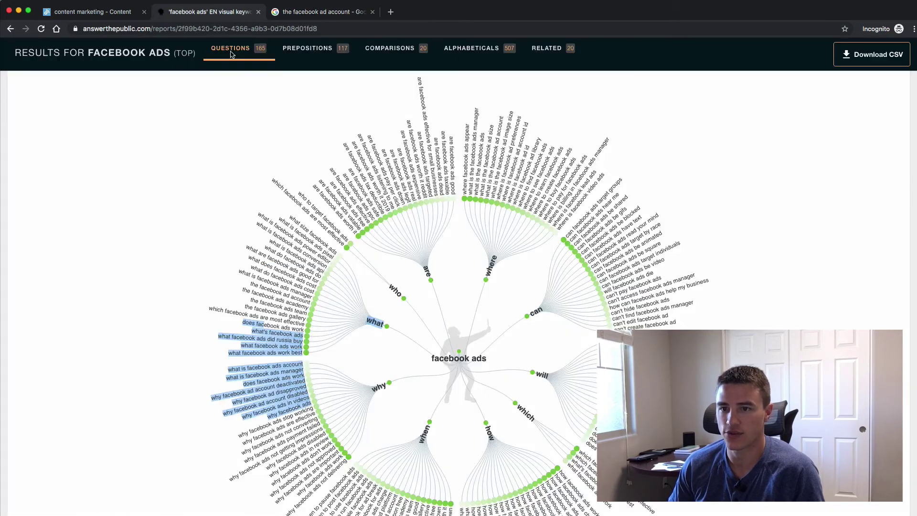
left_click(136, 343)
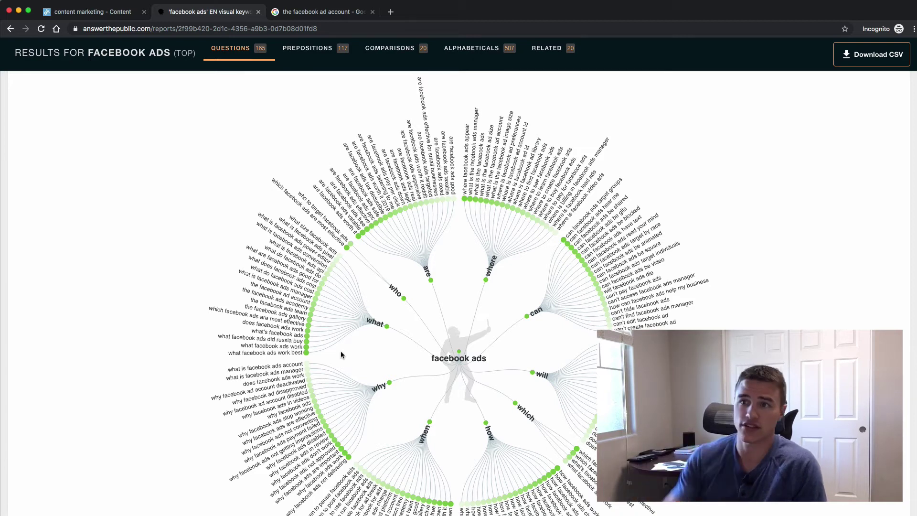
scroll(424, 221, "up", 5)
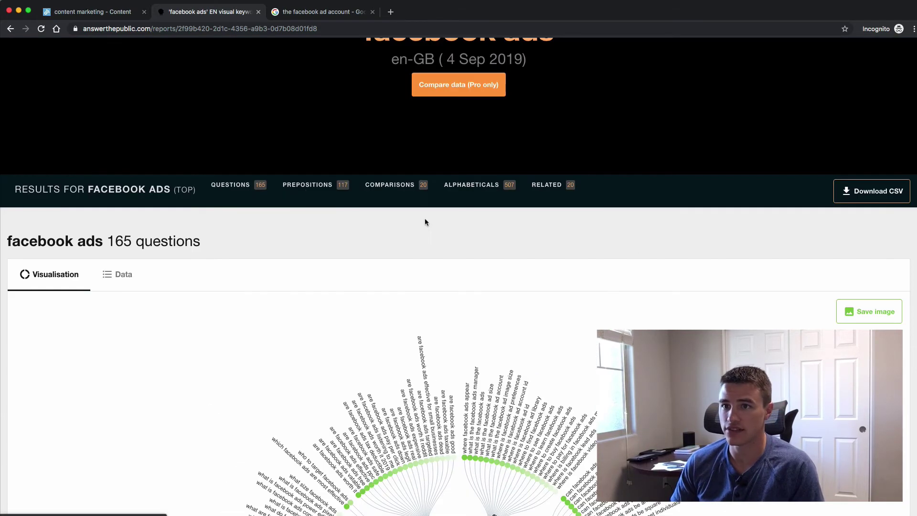
scroll(316, 512, "down", 8)
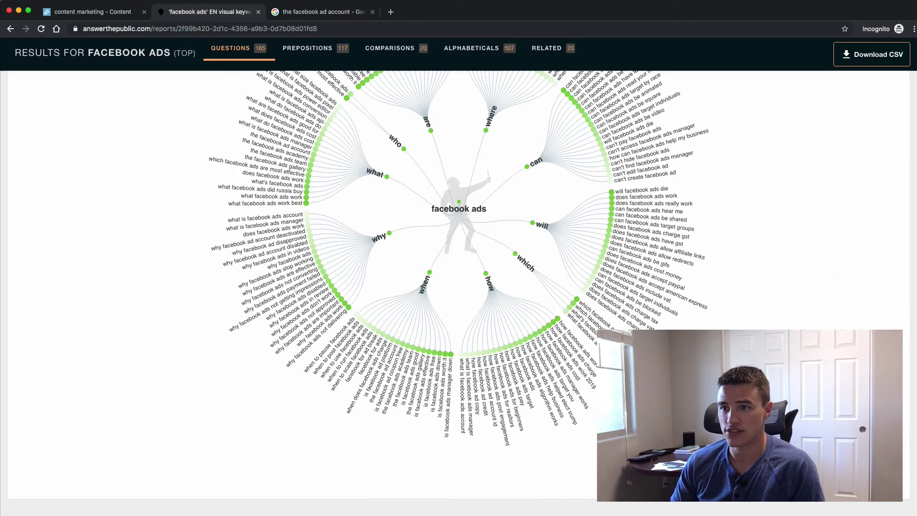
scroll(304, 477, "up", 1)
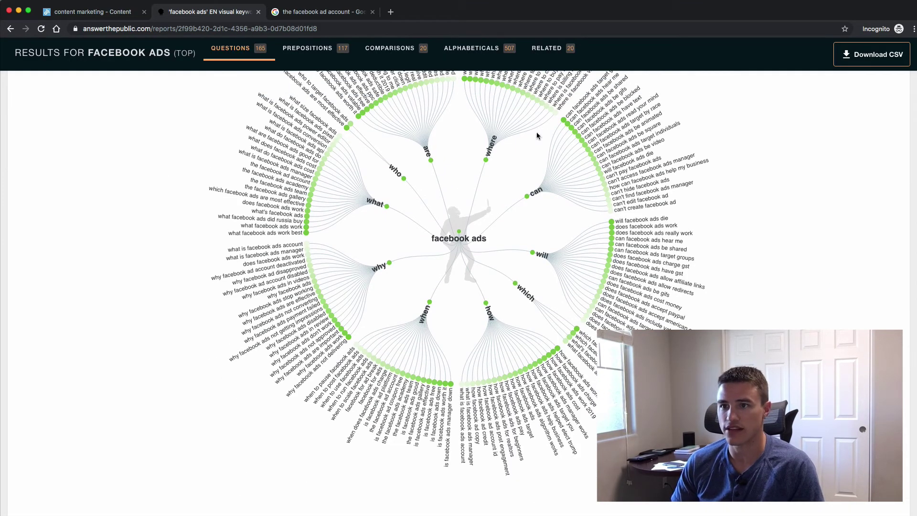
scroll(257, 247, "up", 3)
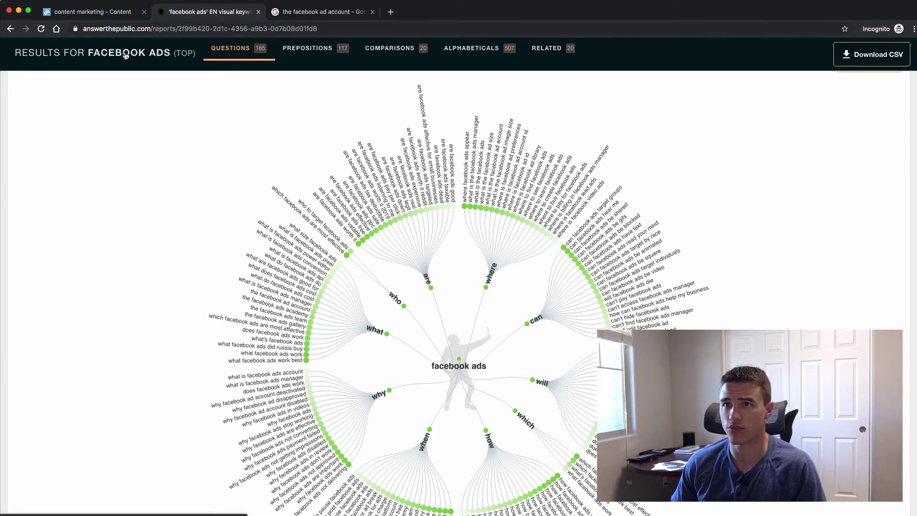
Load quora.com in a new tab, then go back to the facebook ads report.
left_click(391, 14)
type("quora.com")
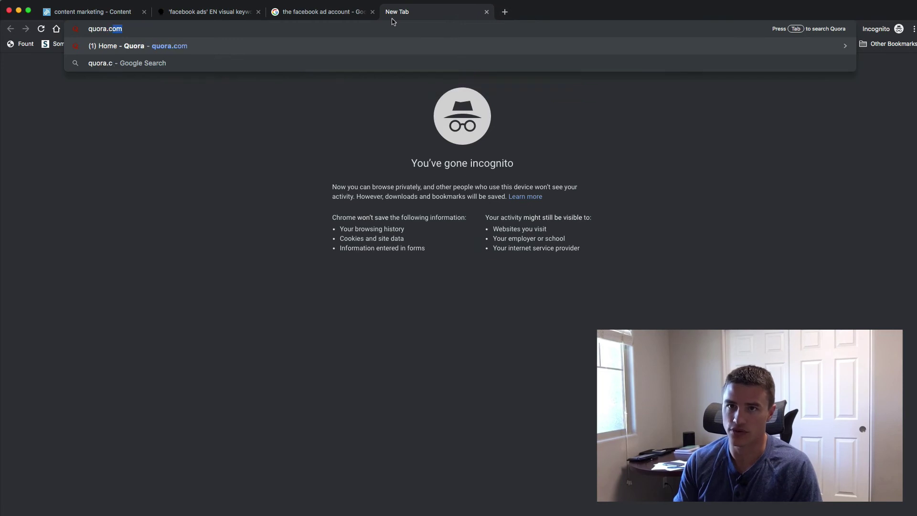
key("Return")
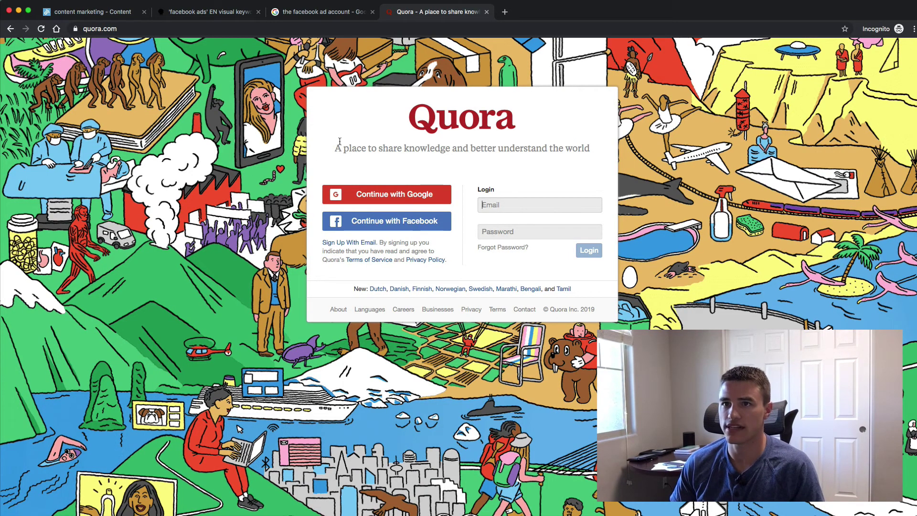
left_click(200, 17)
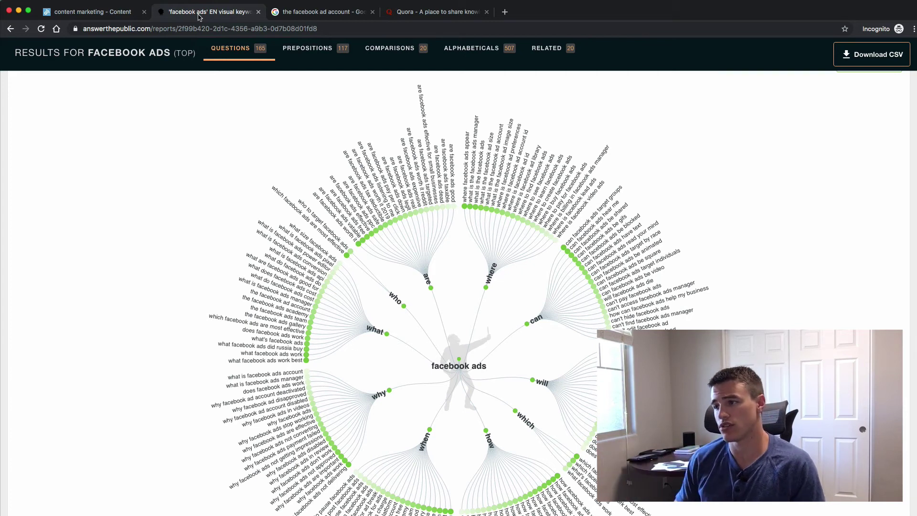
scroll(307, 177, "up", 3)
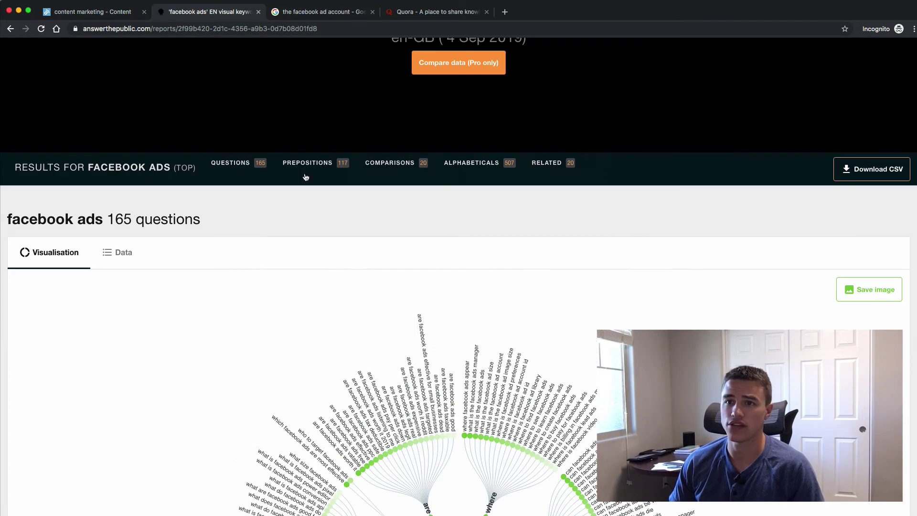
scroll(257, 305, "down", 4)
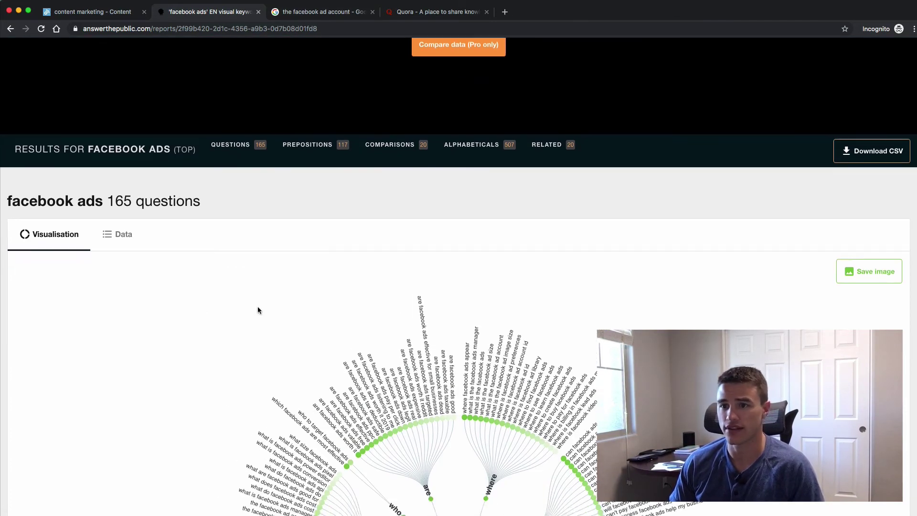